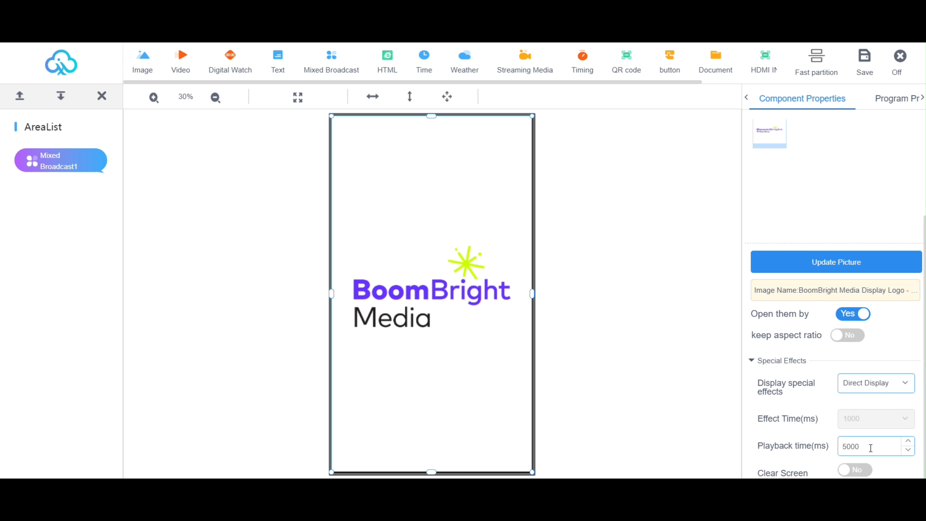
- Set the BoomBright Media logo image's playback time to 10000 ms
left_click_drag(870, 448, 842, 450)
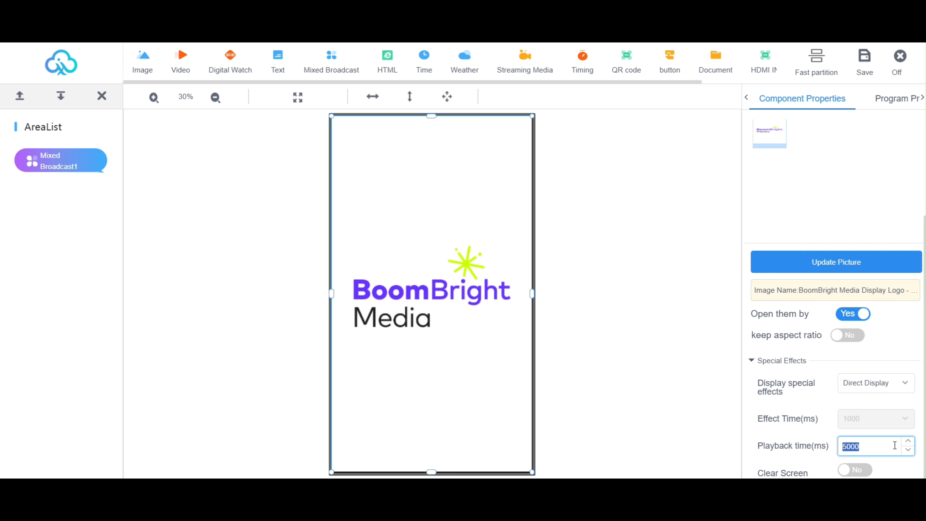
type("1")
scroll(778, 285, "up", 3)
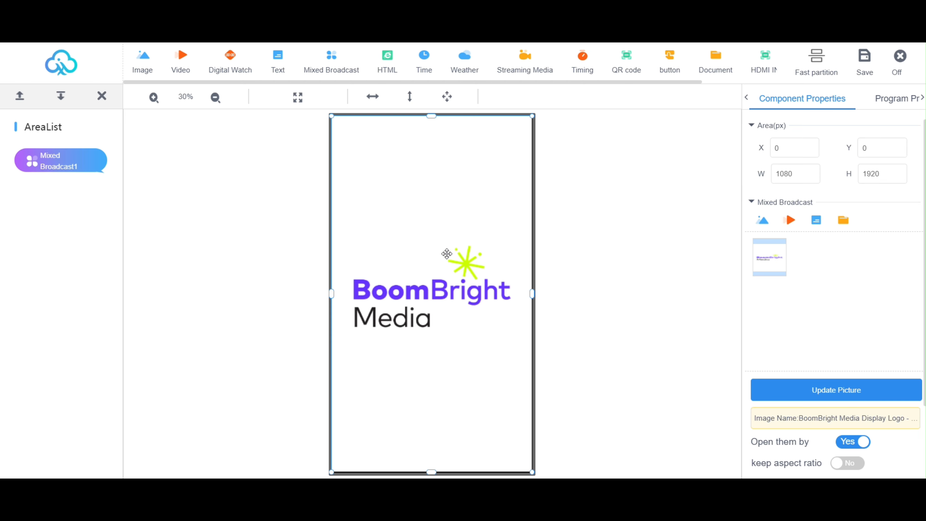
scroll(837, 382, "down", 3)
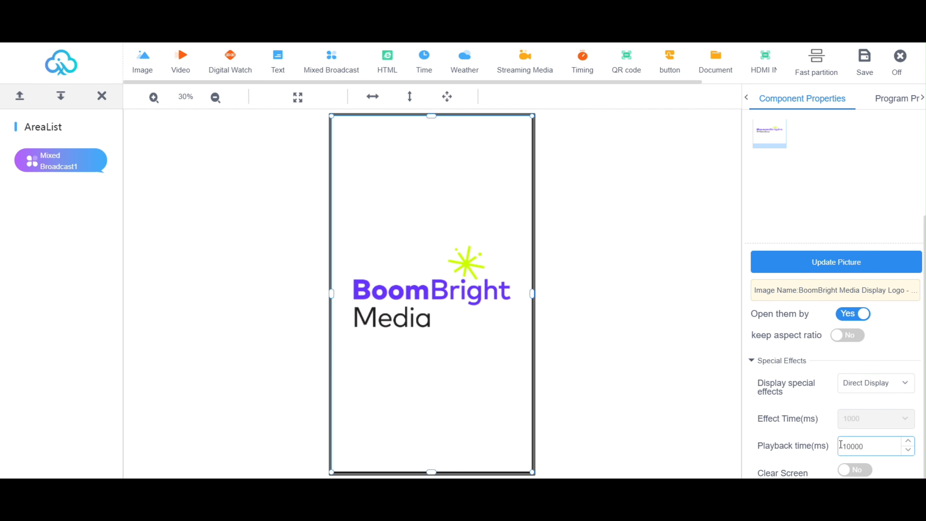
- Add the BoomBright Media 1080x1920 video from the Location 1 materials to the mixed broadcast
scroll(826, 338, "up", 3)
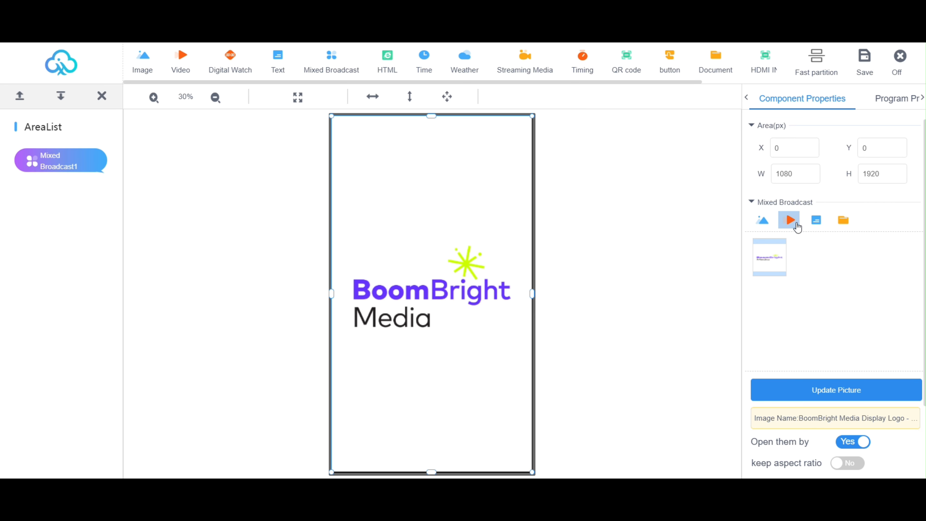
left_click(787, 222)
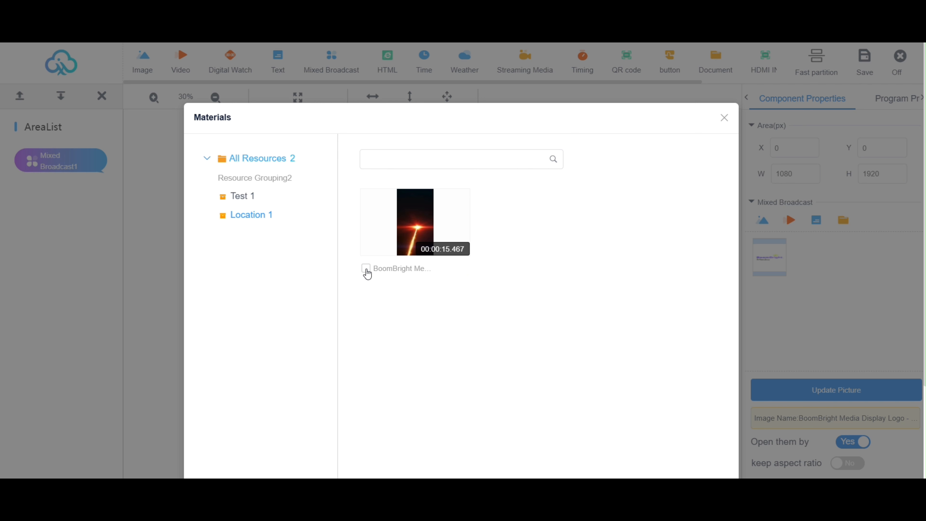
left_click(367, 269)
scroll(434, 269, "down", 4)
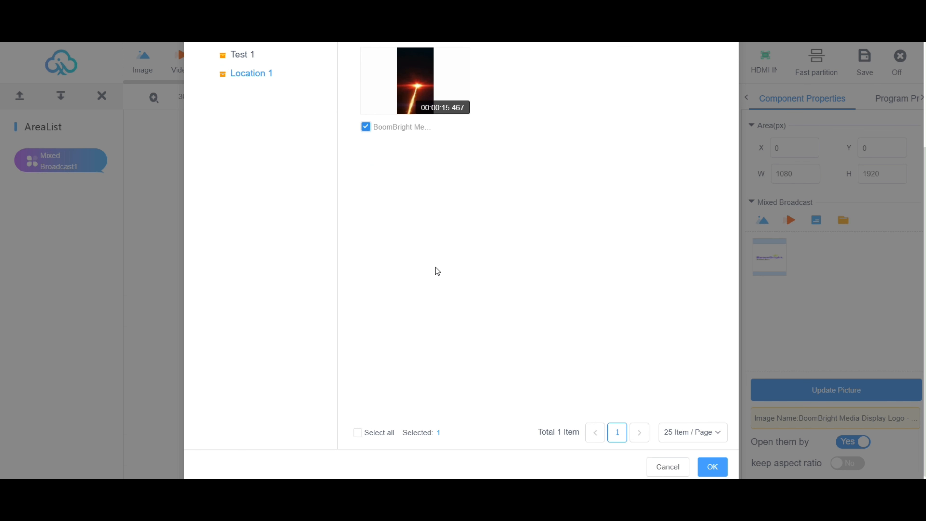
scroll(510, 292, "up", 2)
scroll(499, 268, "down", 3)
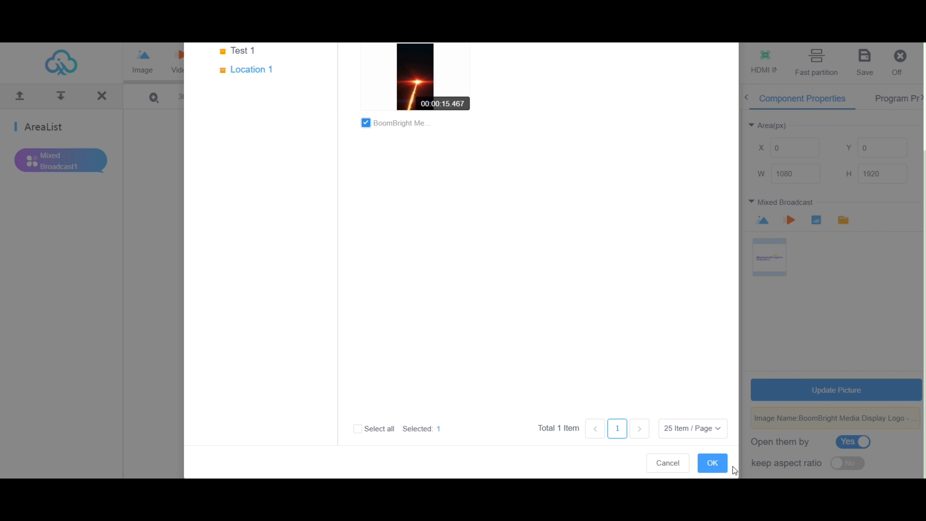
left_click(713, 463)
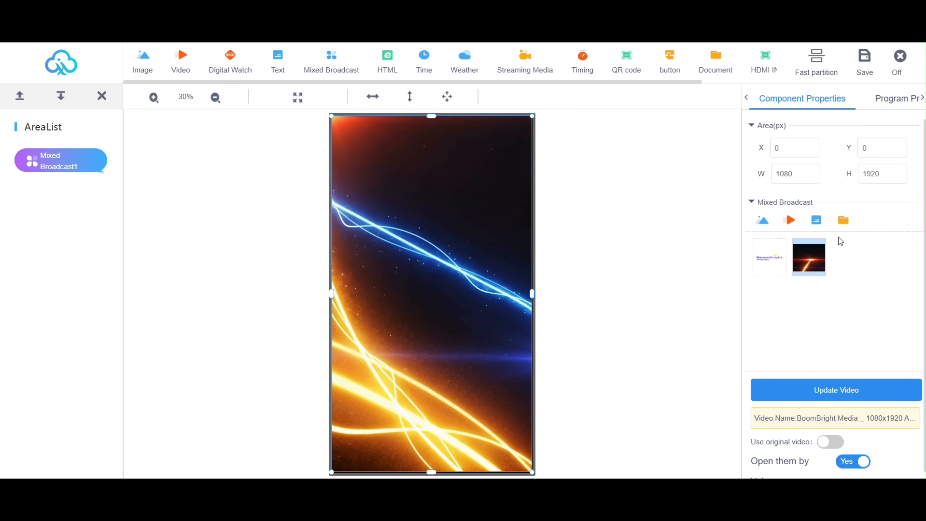
- Narrow the Mixed Broadcast area to about 633 px wide, and stretch it back to the full 1080 px width
mouse_move(805, 268)
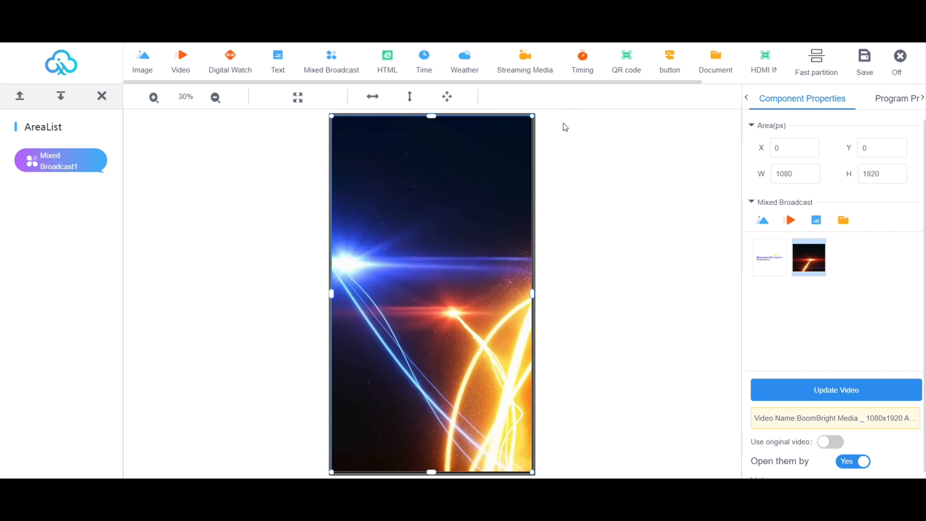
left_click_drag(532, 294, 449, 297)
mouse_move(392, 472)
left_mouse_down()
mouse_move(423, 220)
mouse_move(390, 473)
left_mouse_up()
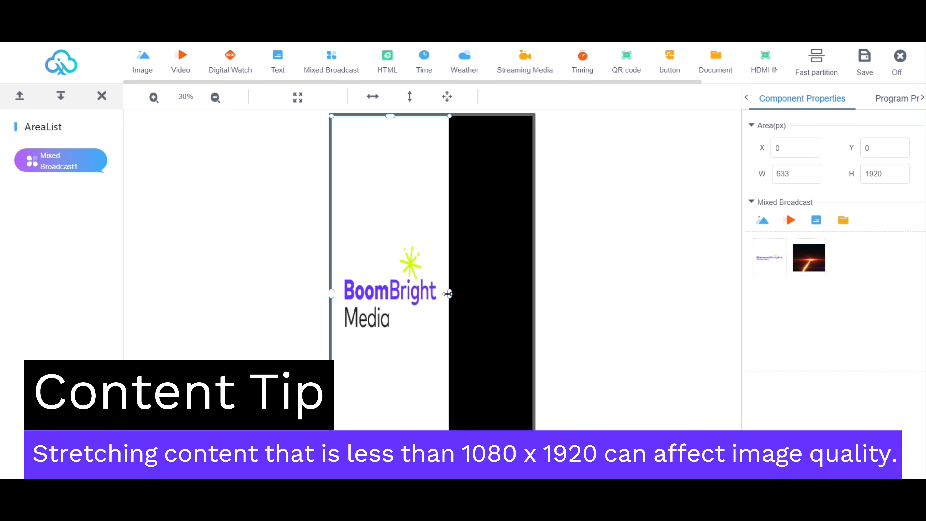
left_click_drag(448, 293, 532, 294)
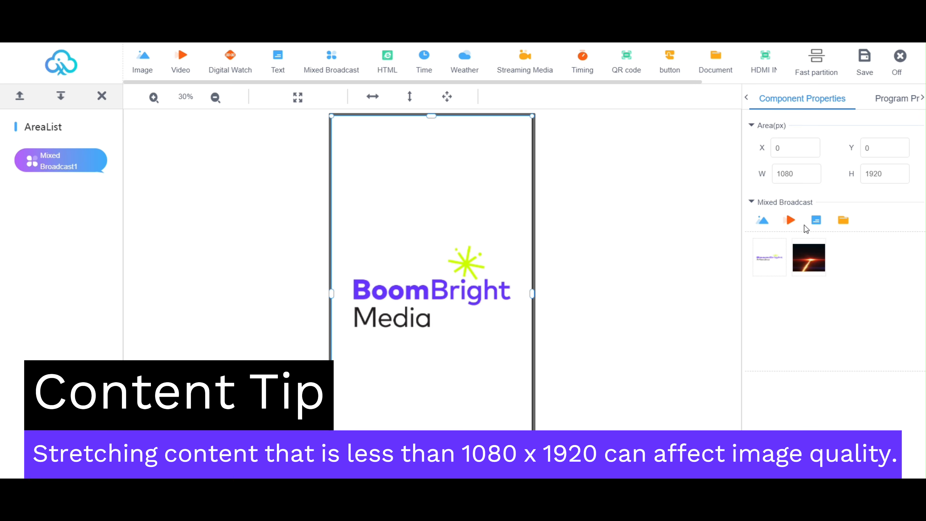
- Turn the mixed broadcast video's volume all the way down and save the program
left_click(810, 267)
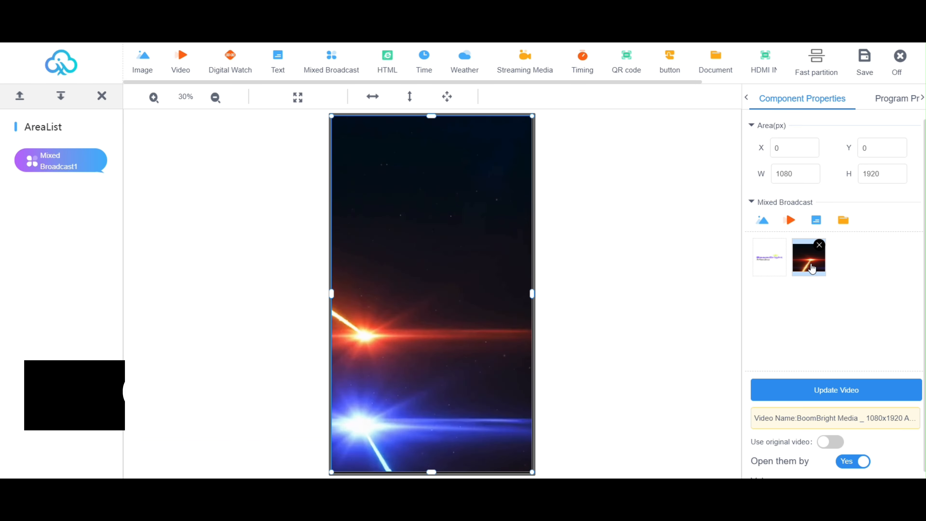
scroll(816, 272, "down", 1)
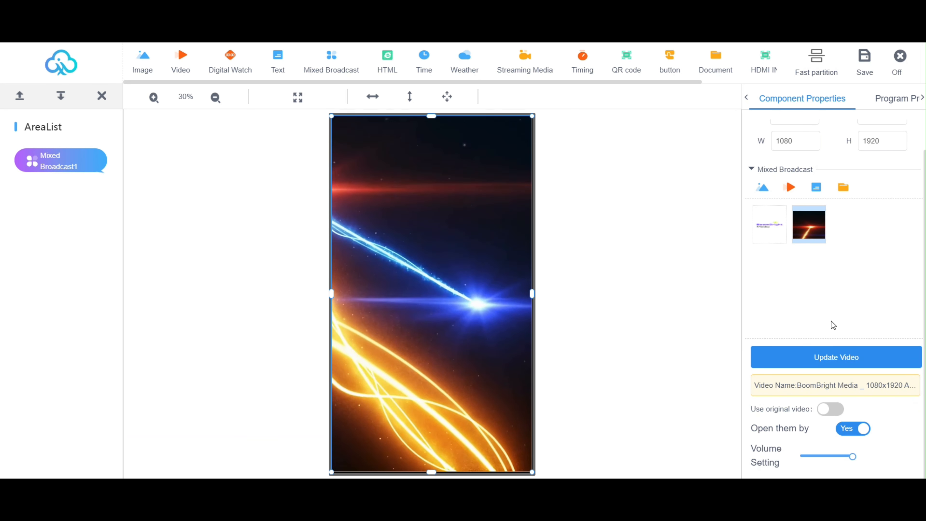
mouse_move(853, 467)
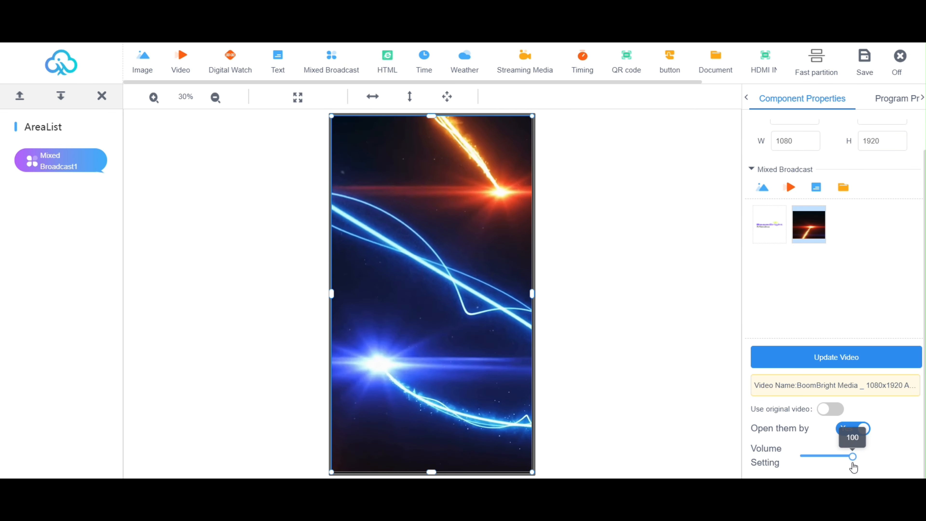
left_click_drag(851, 460, 799, 456)
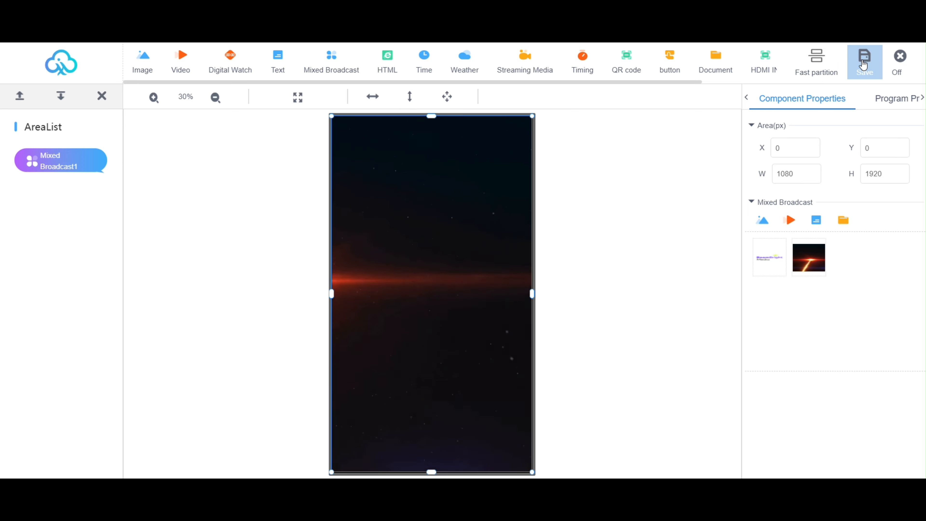
left_click(863, 64)
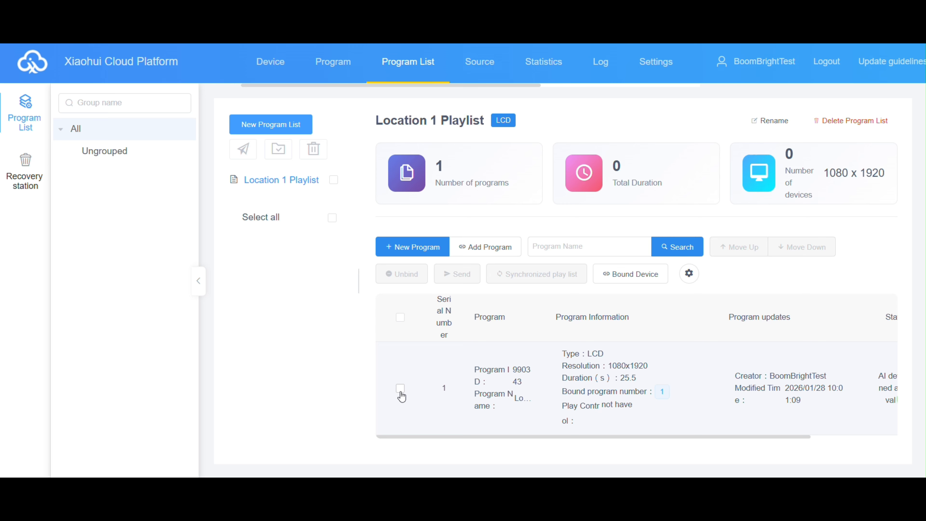
- Send the Location 1 program to the MagicPlayer device in the Location 1 group and close the send dialog
left_click(400, 388)
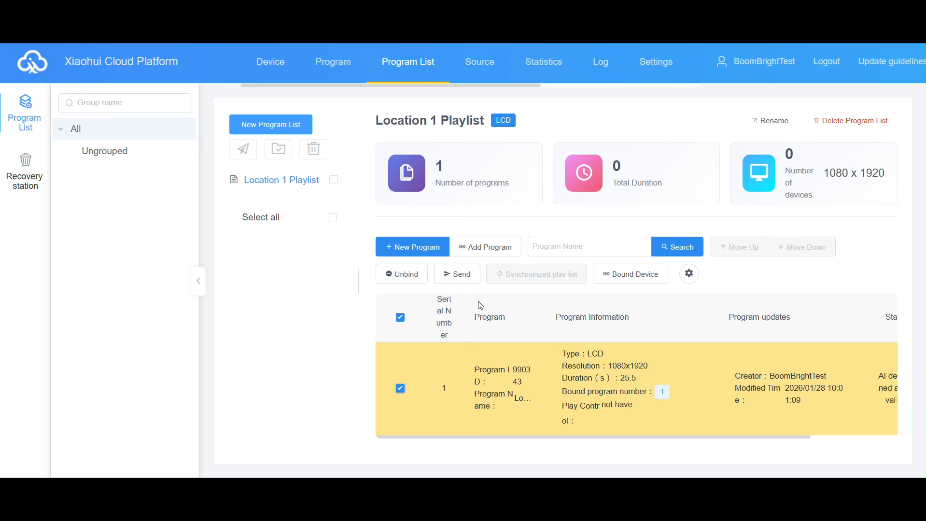
left_click(452, 281)
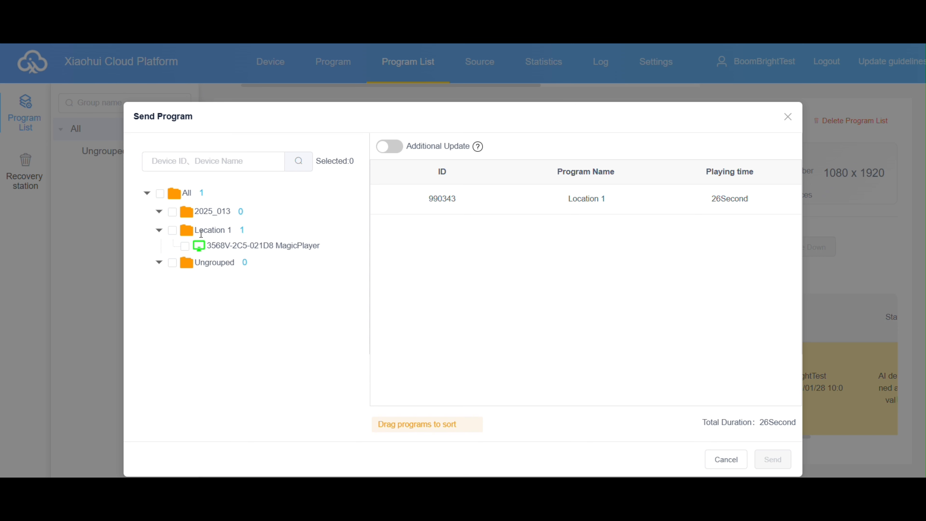
left_click(185, 245)
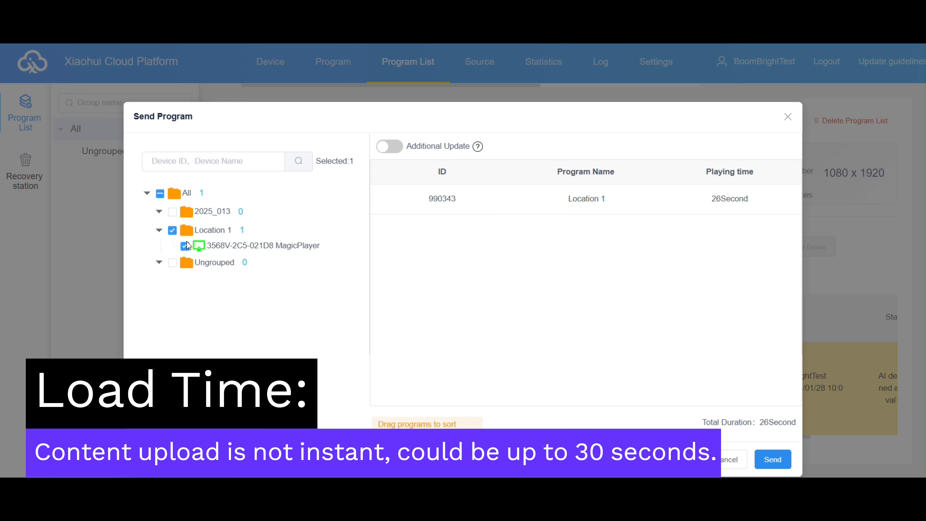
left_click(770, 459)
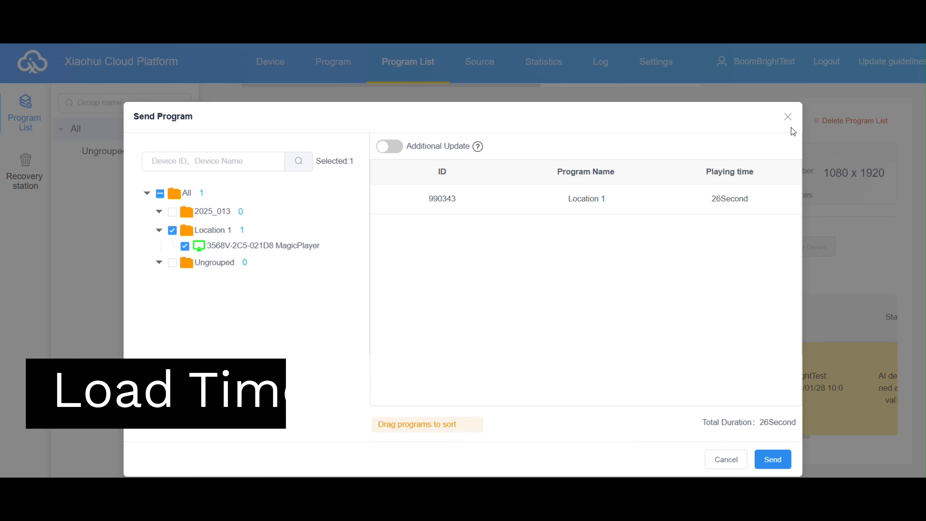
left_click(787, 117)
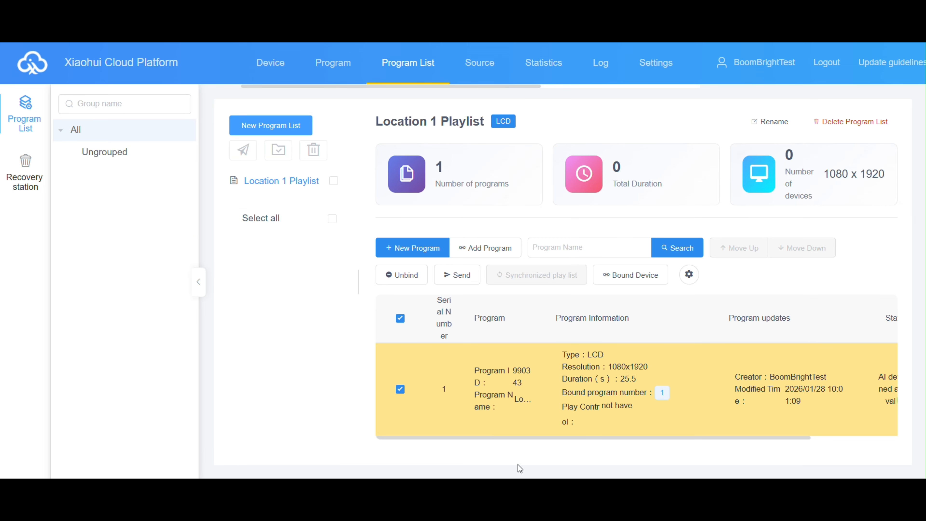
- Open the existing program of the Location 1 Playlist in the program list for editing
left_click_drag(513, 439, 601, 443)
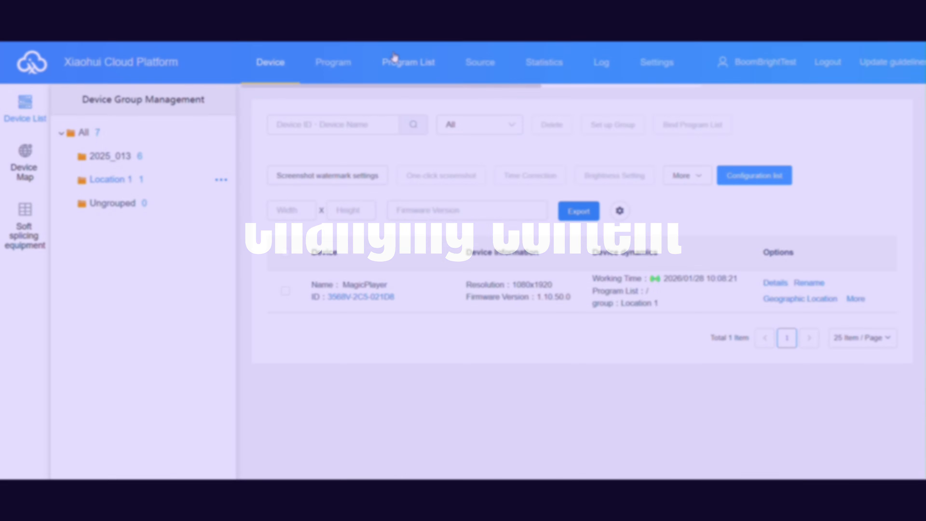
left_click(394, 61)
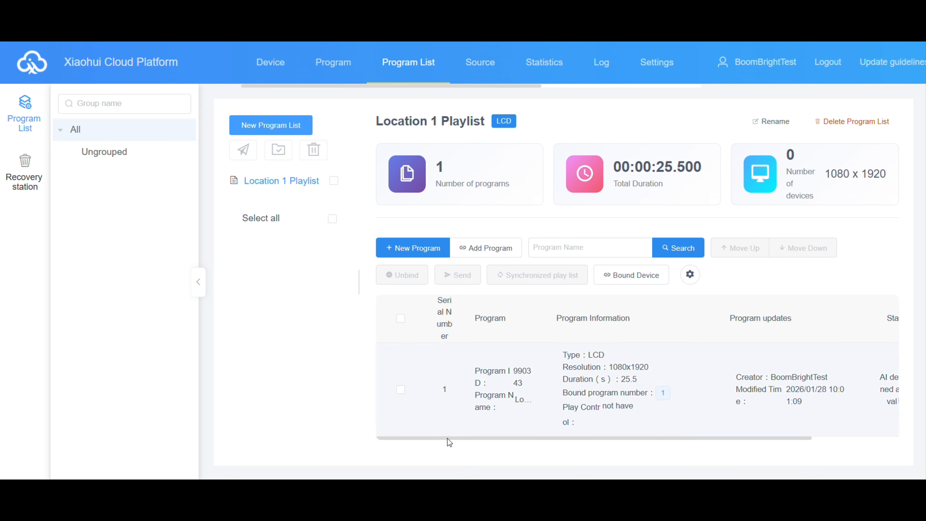
left_click_drag(447, 438, 577, 439)
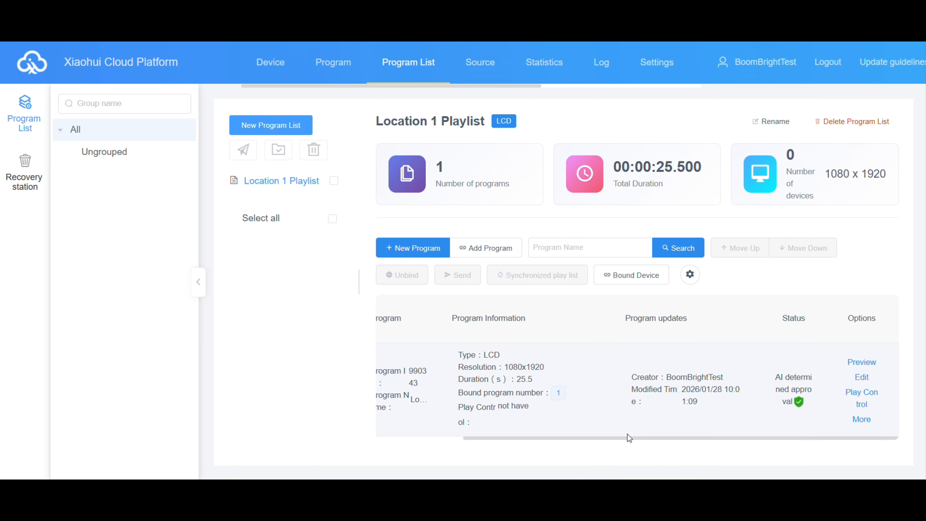
left_click_drag(624, 438, 528, 436)
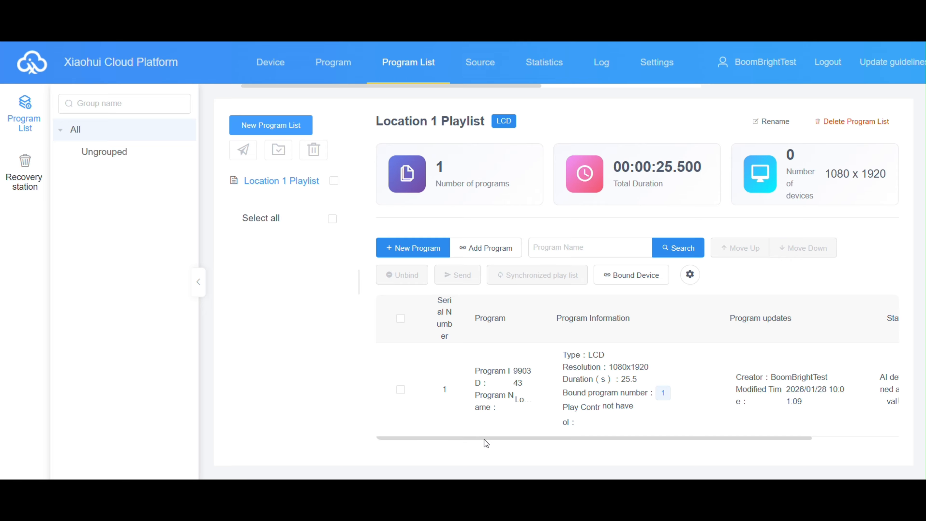
left_click_drag(484, 439, 584, 444)
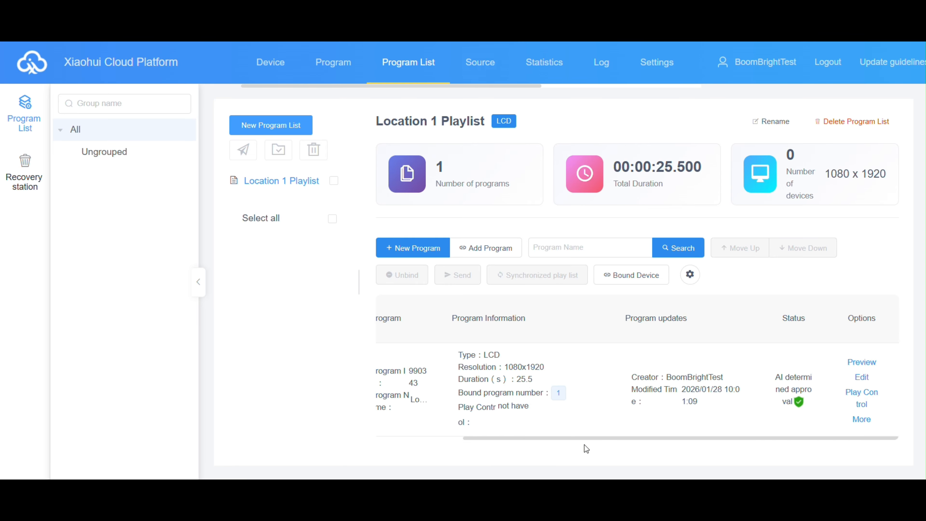
left_click(861, 379)
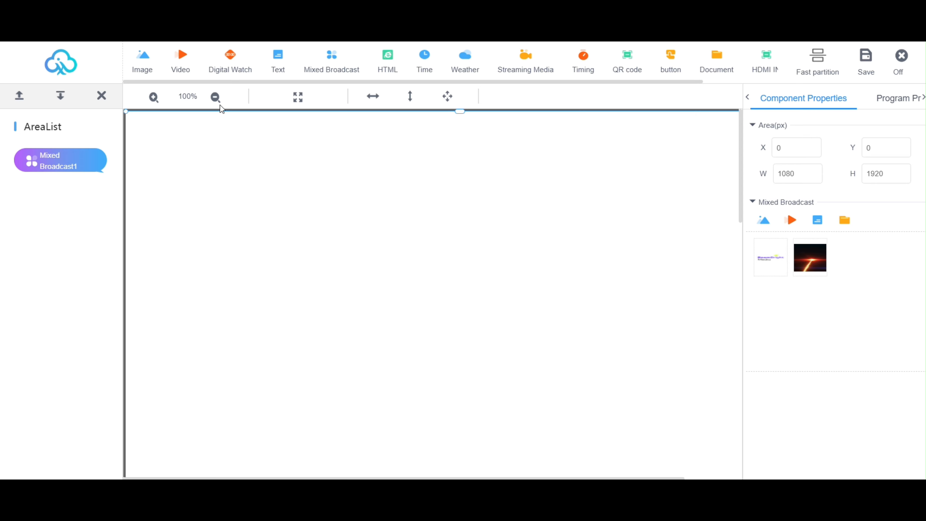
- Remove the BoomBright Media logo image from the mixed broadcast, keeping the video
left_click(215, 97)
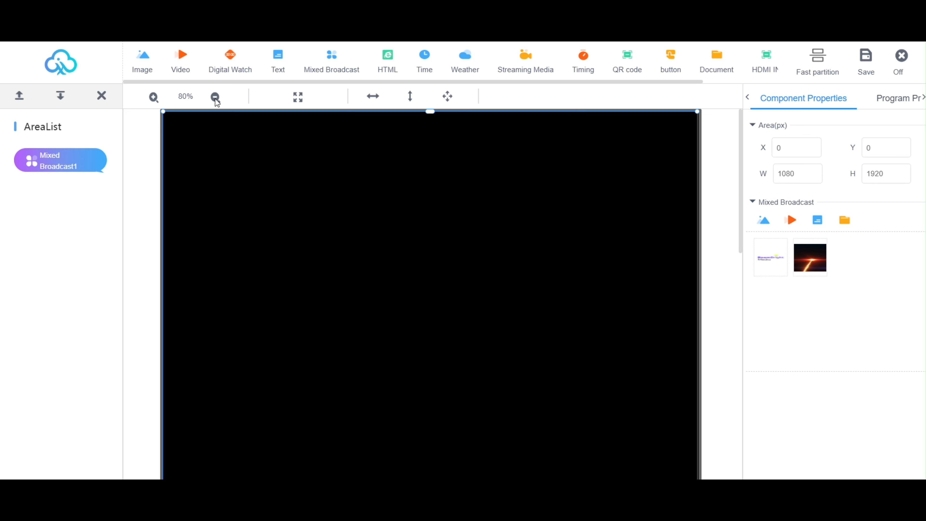
left_click(215, 98)
left_click(215, 98)
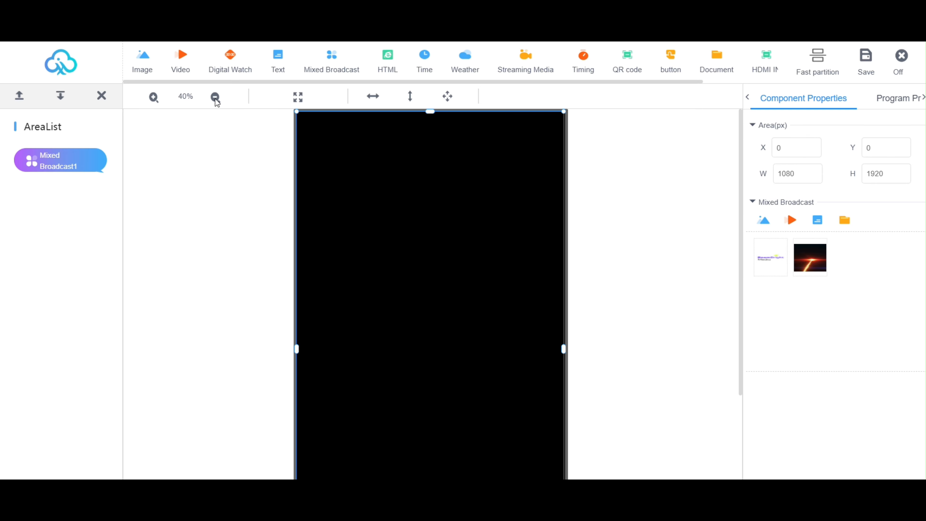
left_click(215, 97)
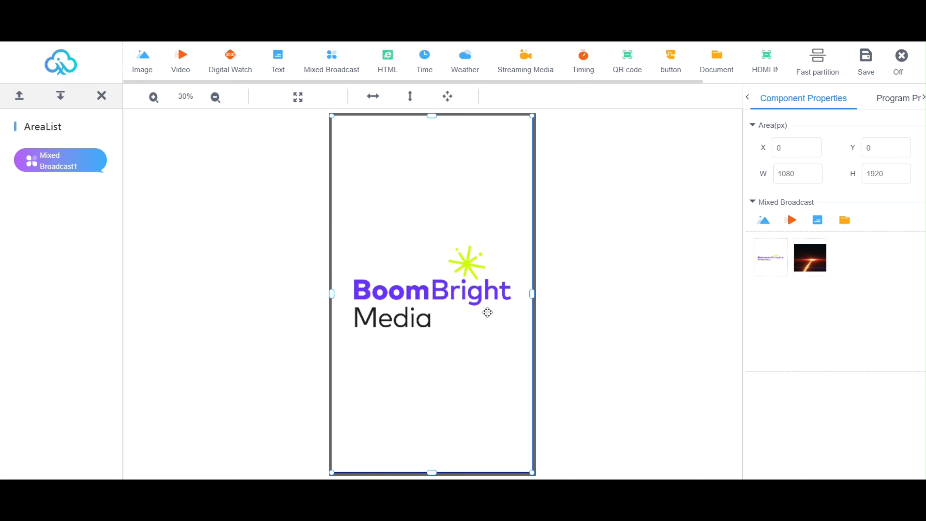
mouse_move(776, 257)
mouse_move(820, 249)
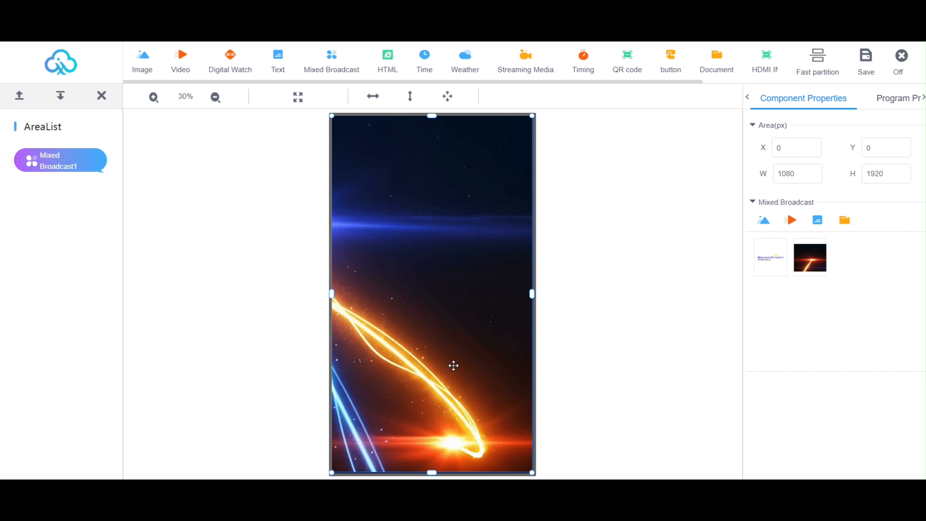
left_click(762, 270)
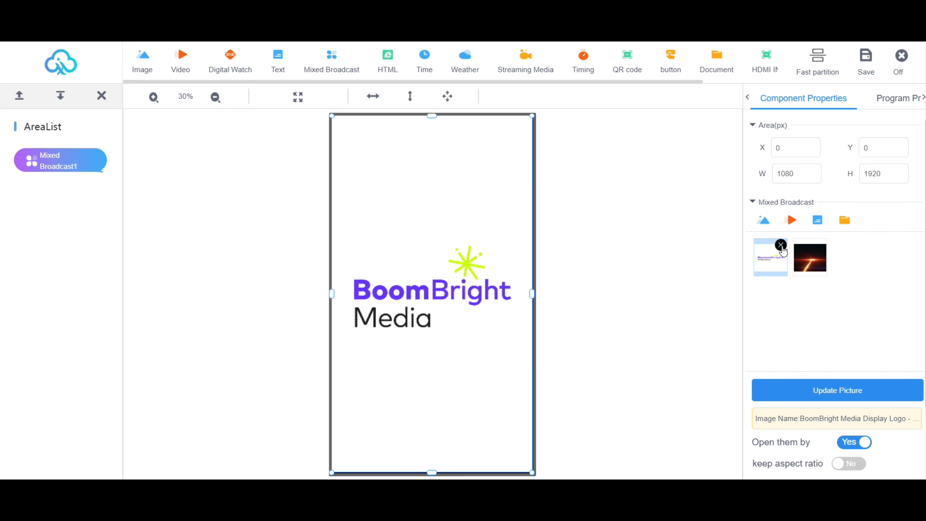
left_click(781, 246)
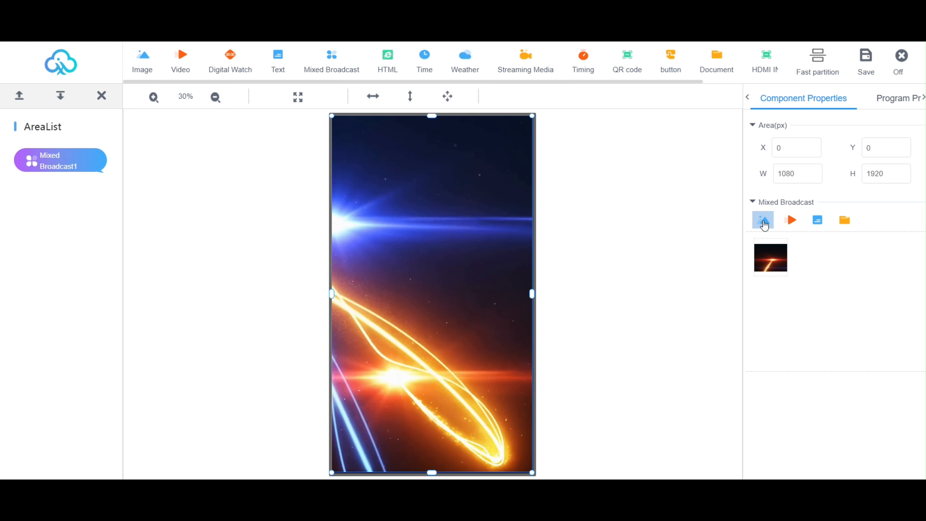
- Add the Match Day.png and tail gate.png images to the mixed broadcast from the material library
left_click(761, 224)
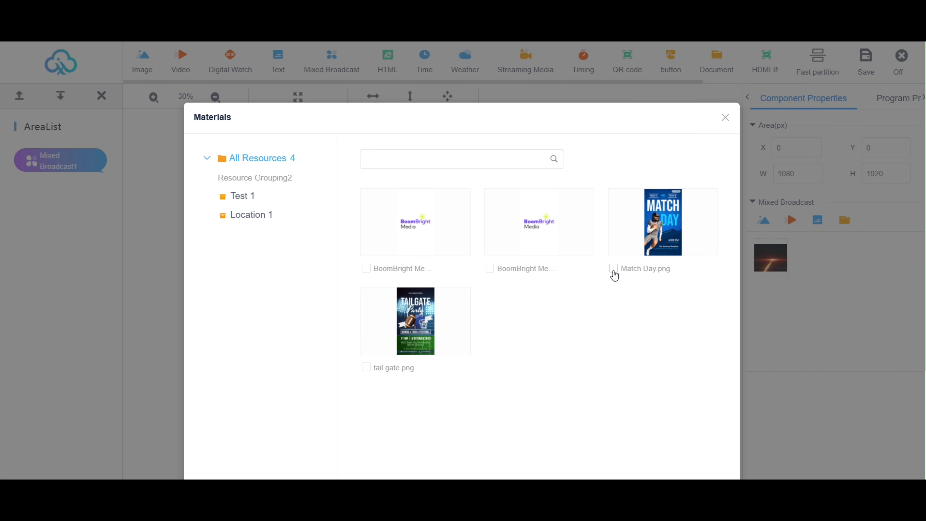
left_click(614, 270)
left_click(366, 368)
scroll(699, 306, "down", 5)
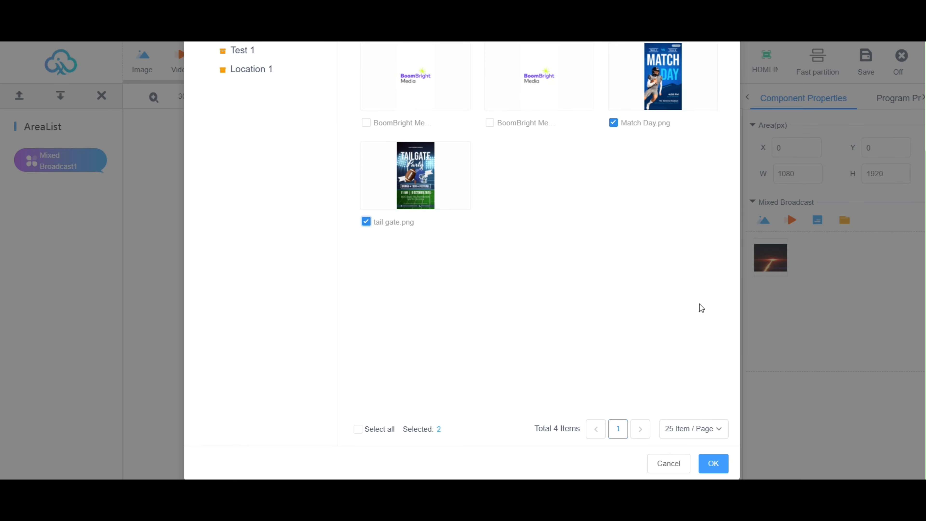
left_click(711, 464)
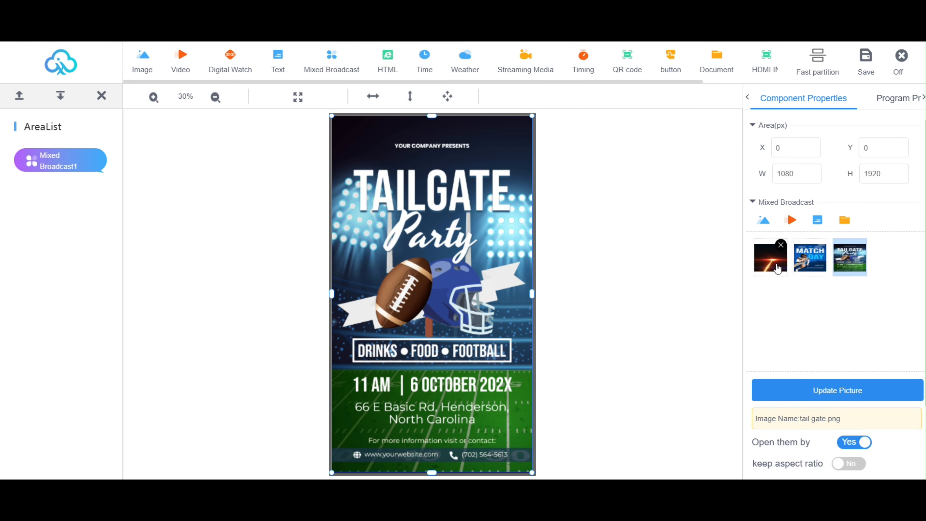
- Review the properties of the Match Day and tail gate images, then save the program and exit the editor
left_click(818, 268)
scroll(894, 338, "down", 3)
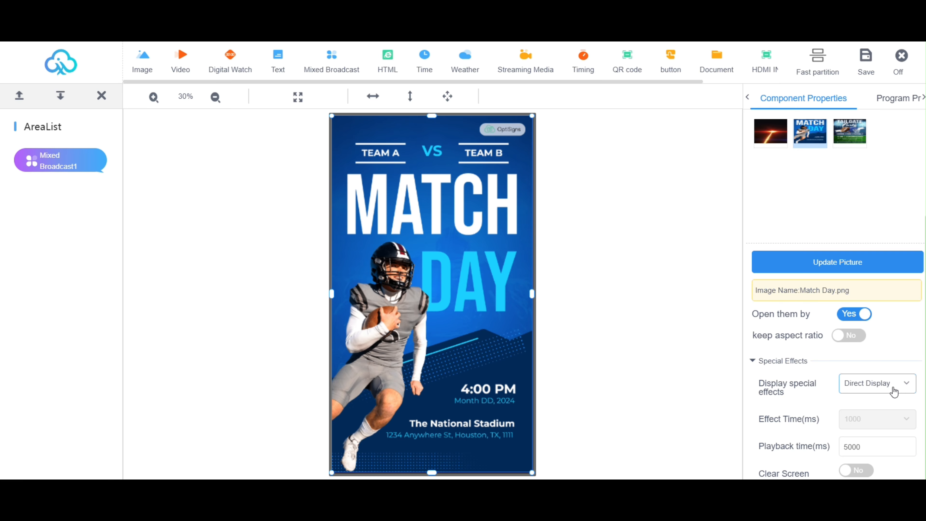
left_click(843, 140)
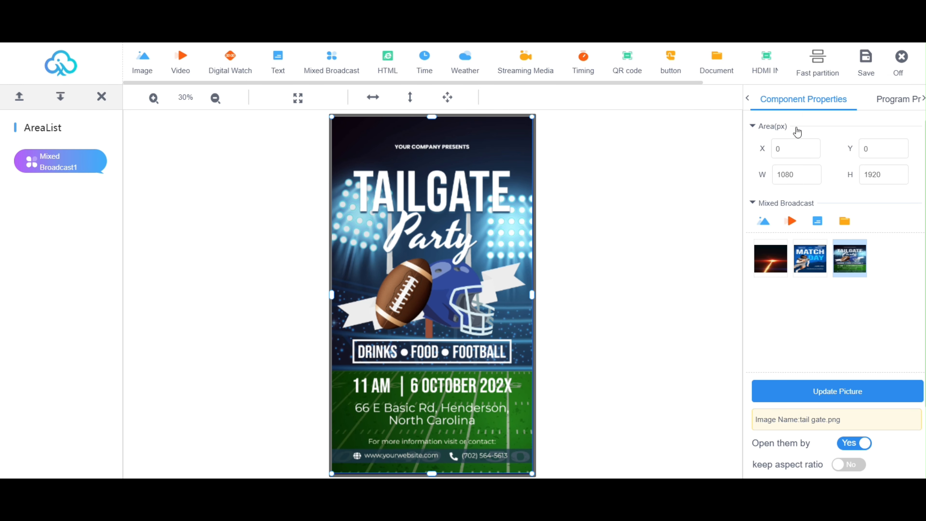
left_click(882, 64)
left_click(900, 59)
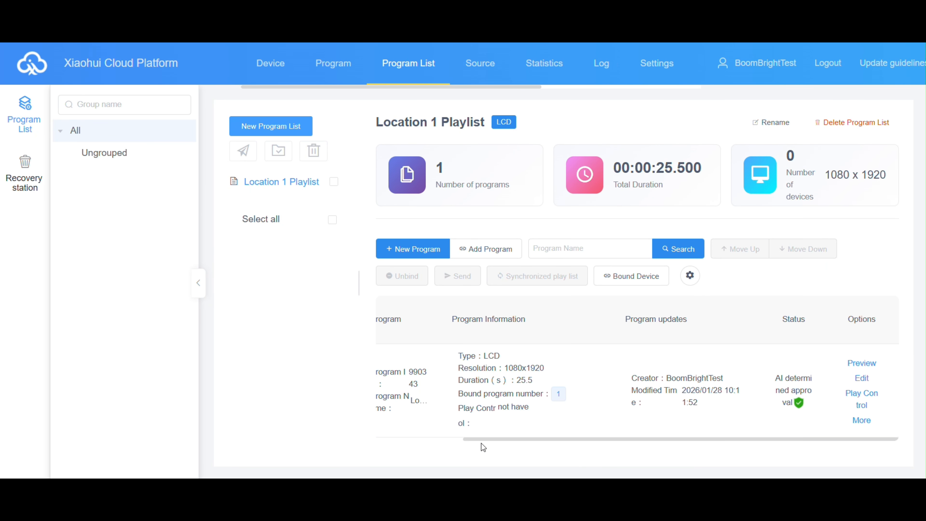
- Send the edited Location 1 program from the Location 1 Playlist to the MagicPlayer device
left_click_drag(481, 442, 405, 441)
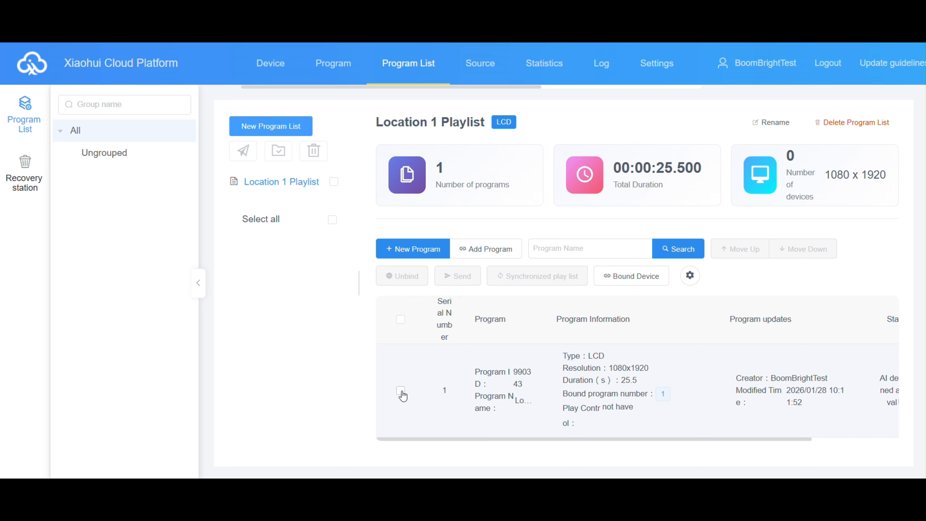
left_click(400, 390)
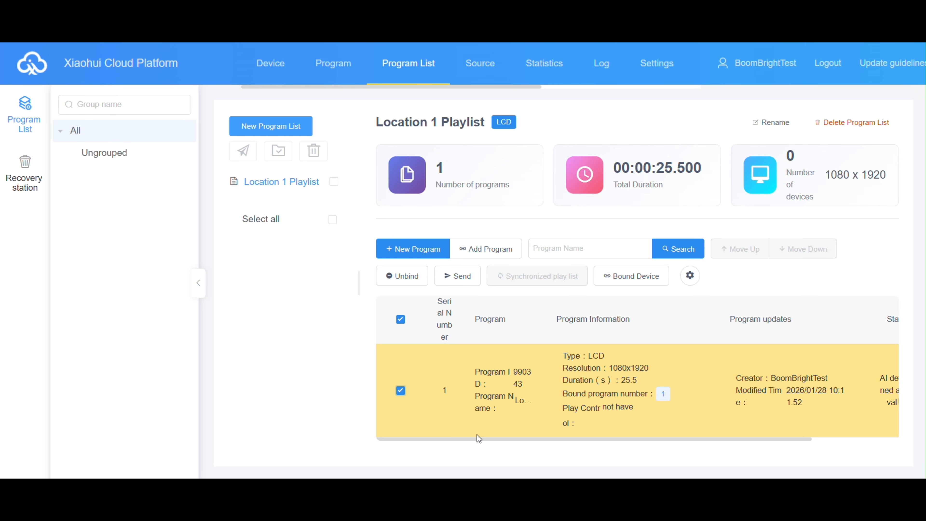
left_click_drag(454, 439, 435, 437)
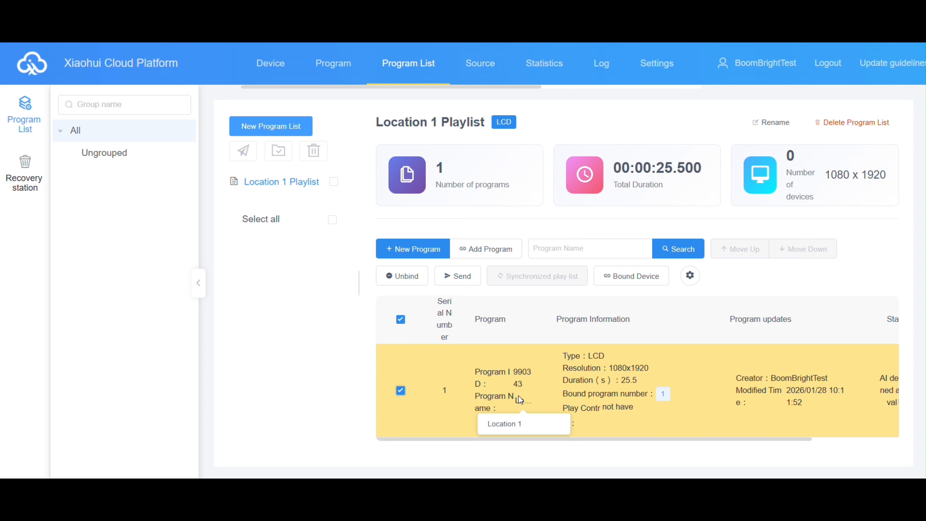
left_click(456, 288)
left_click(186, 251)
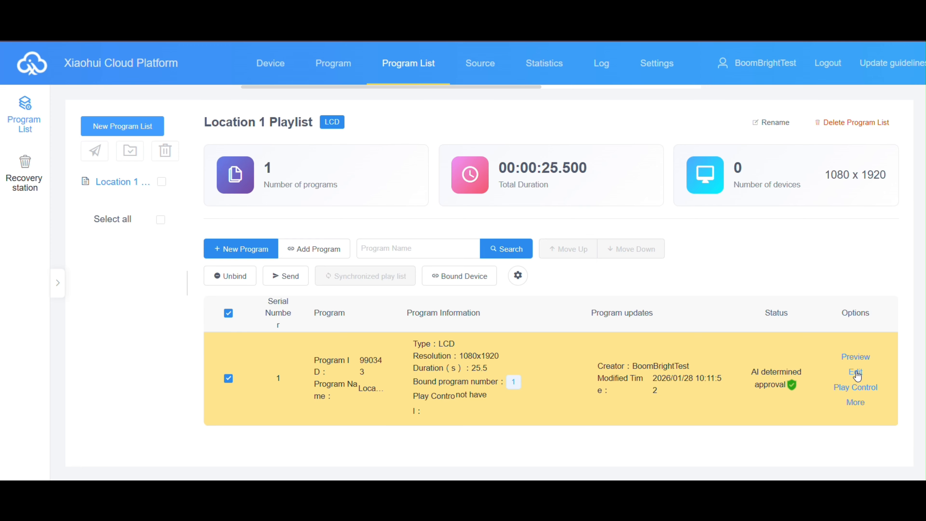
- Reopen the Location 1 program, remove the Match Day image from its mixed broadcast, and save and close it
left_click(855, 373)
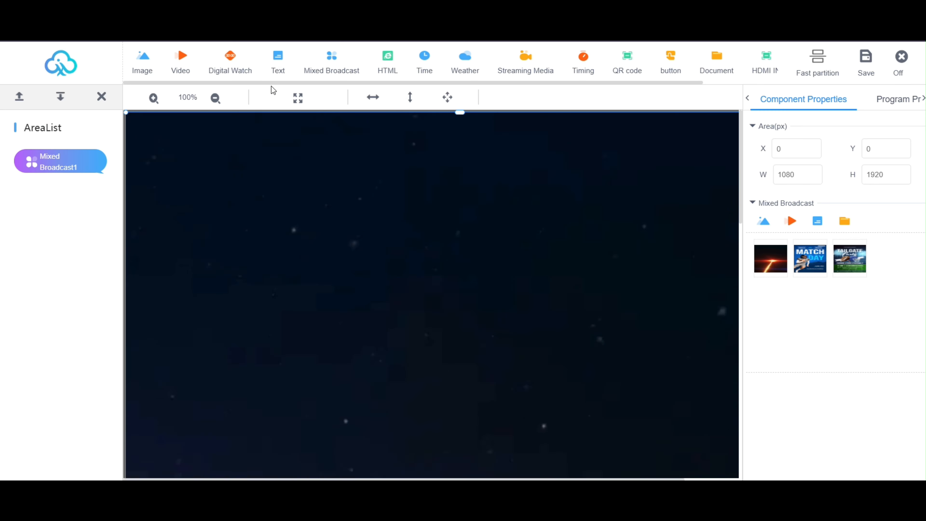
left_click(214, 97)
left_click(215, 98)
left_click(214, 97)
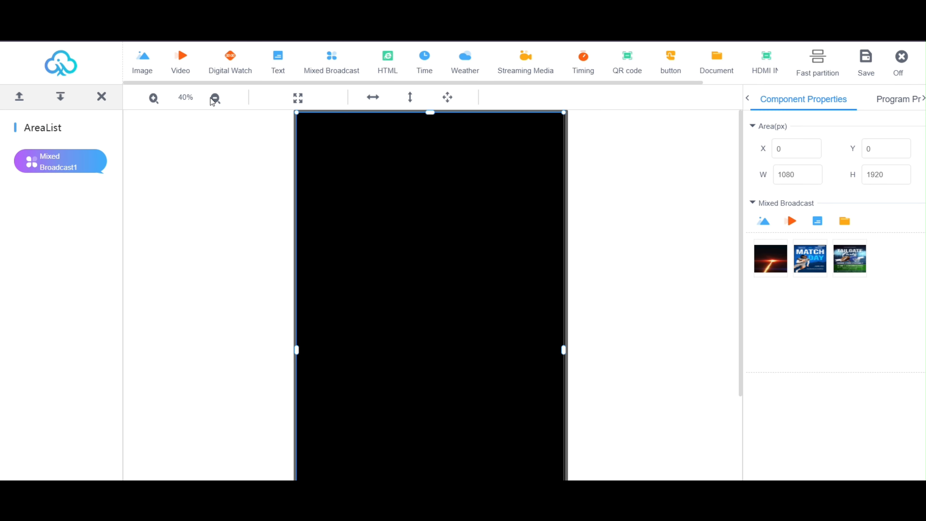
left_click(215, 98)
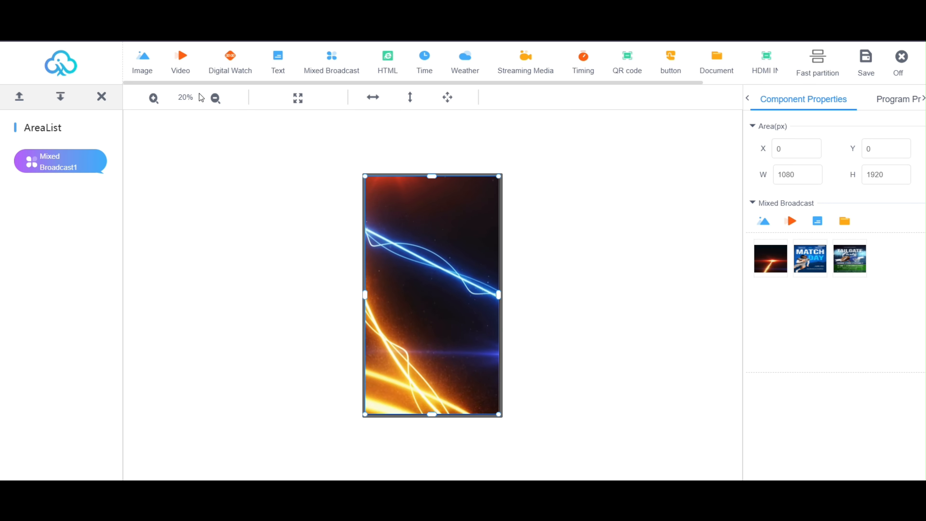
left_click(153, 98)
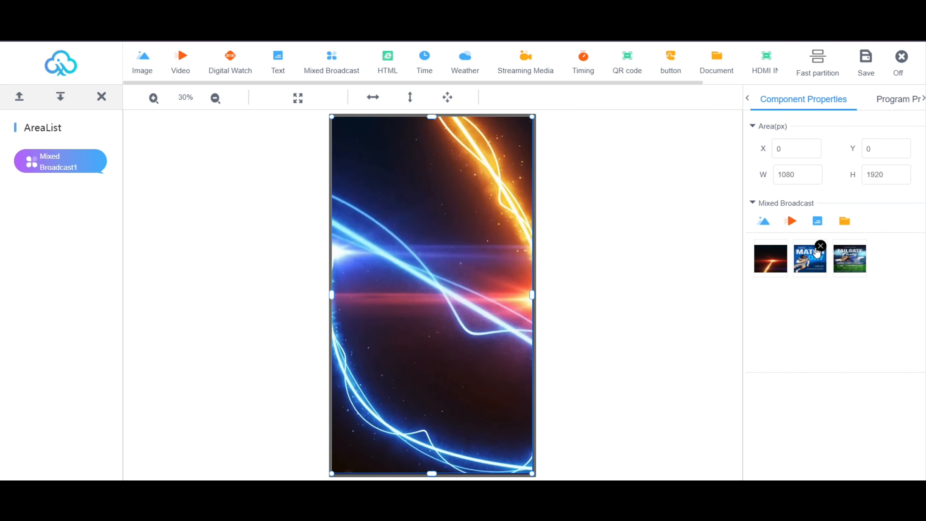
left_click(820, 245)
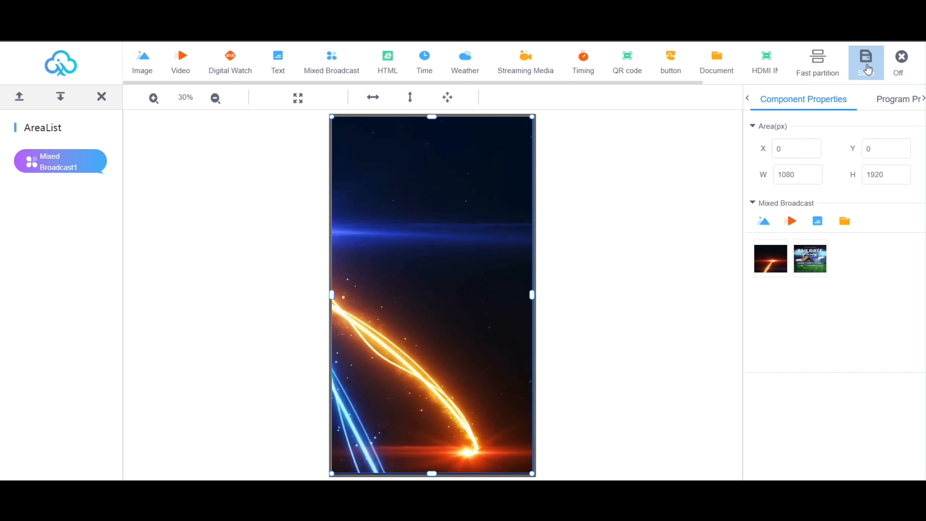
left_click(868, 68)
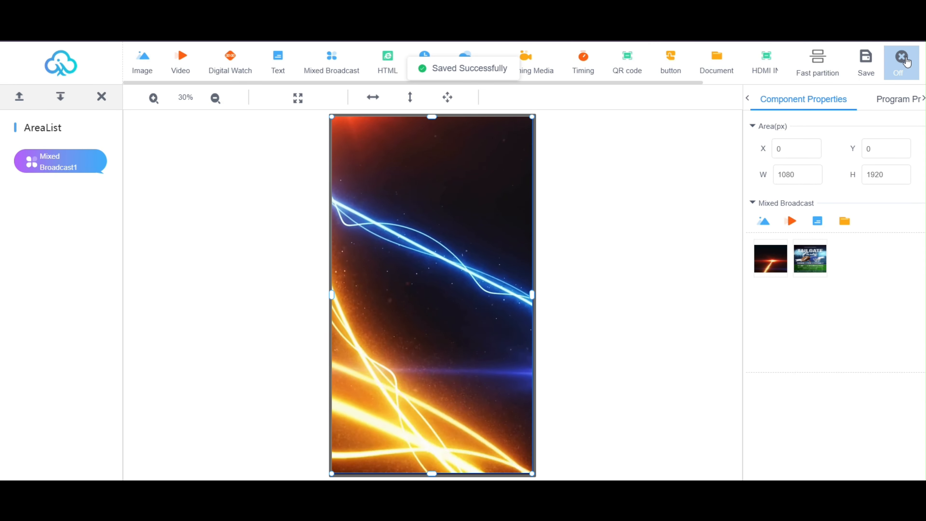
left_click(901, 60)
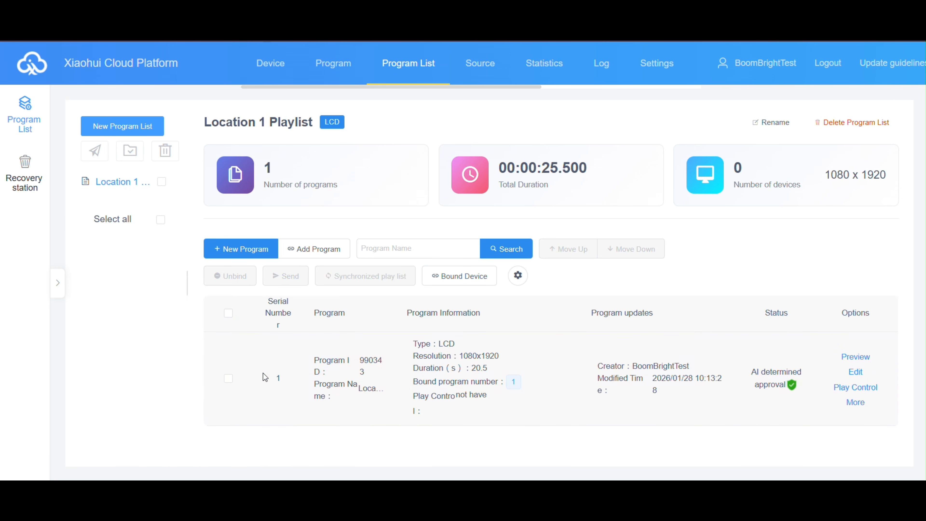
- Resend the Location 1 program without the Match Day image to the MagicPlayer device in the Location 1 group
left_click(228, 379)
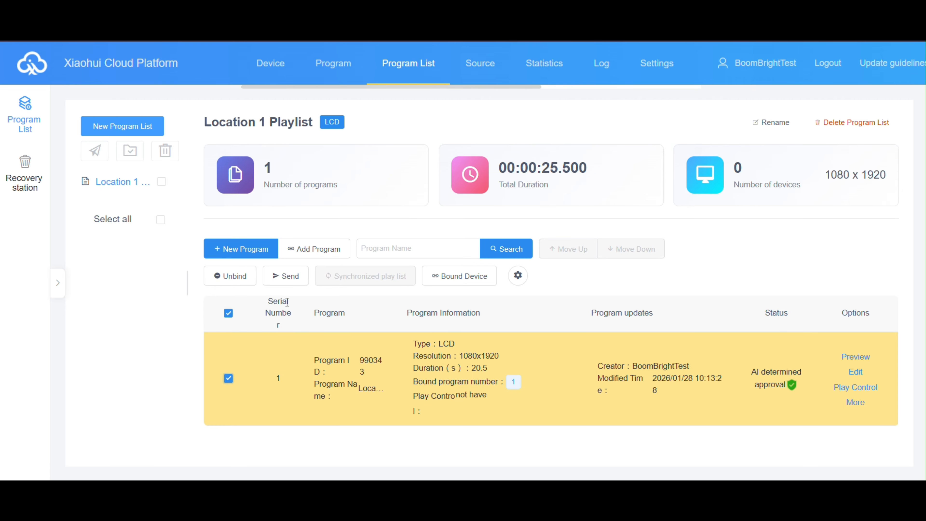
left_click(286, 276)
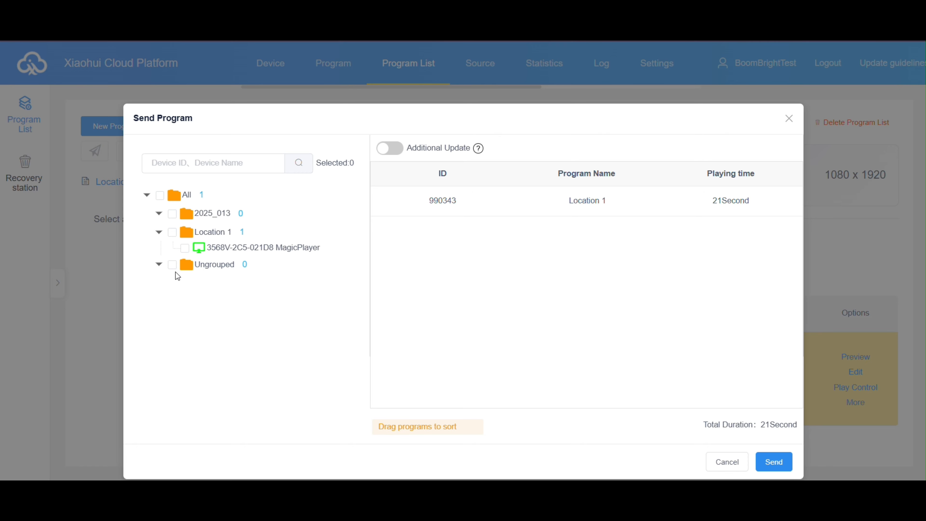
left_click(184, 248)
left_click(771, 462)
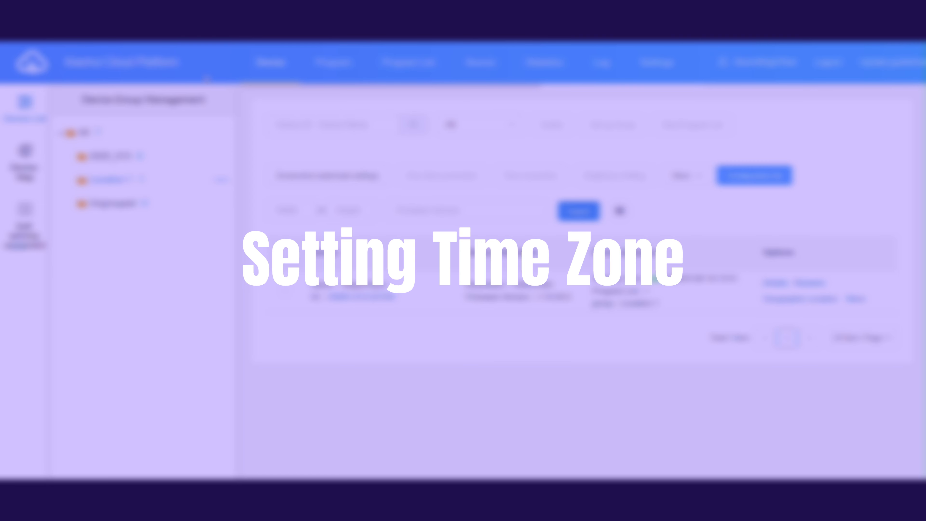
- Set the MagicPlayer device's system time zone to (GMT-08:00) American Pacific Time (Los Angeles) with Time Correction
left_click(285, 291)
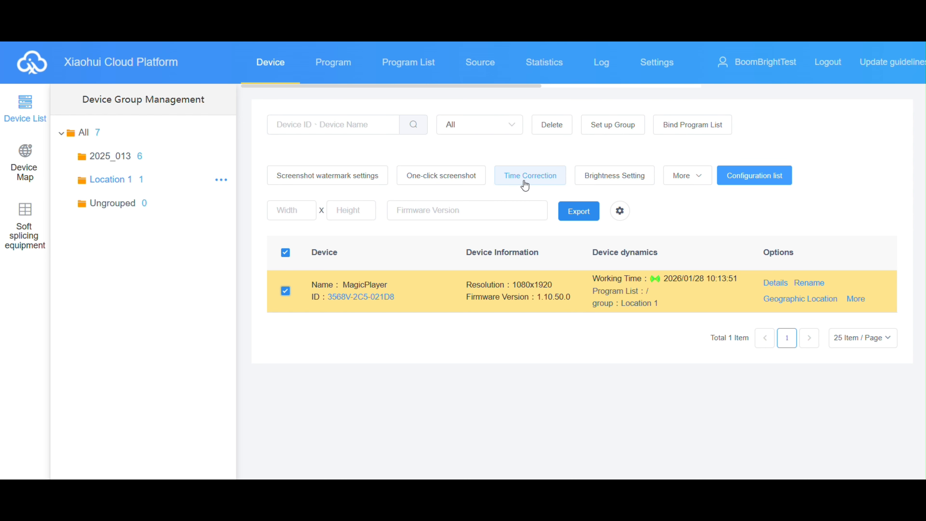
left_click(524, 185)
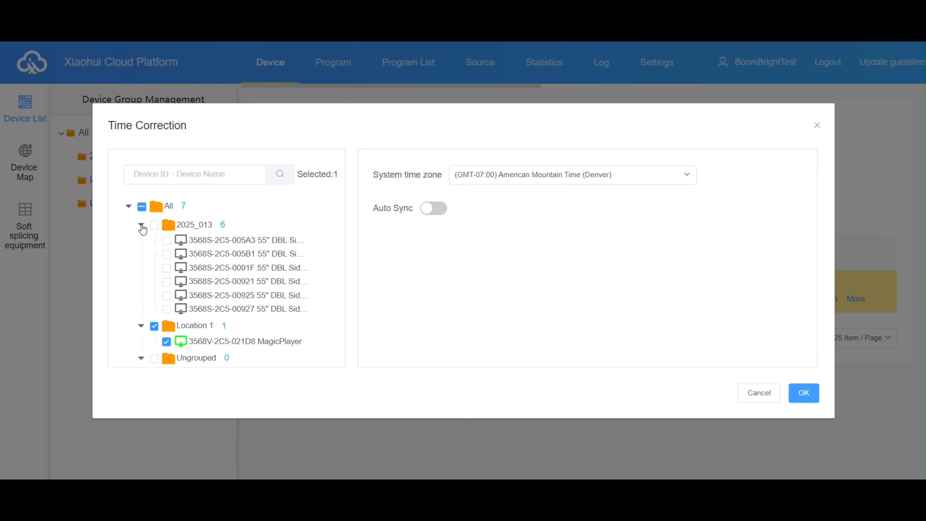
left_click(141, 225)
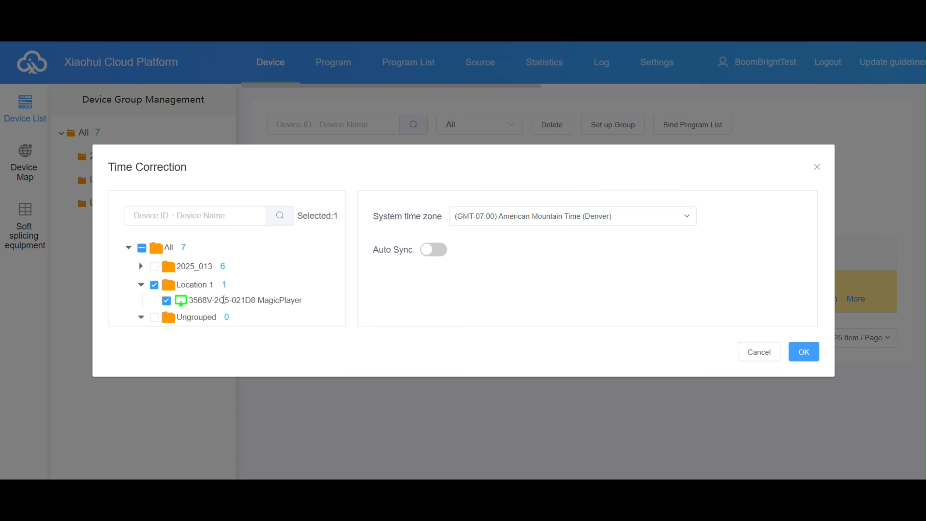
left_click(685, 218)
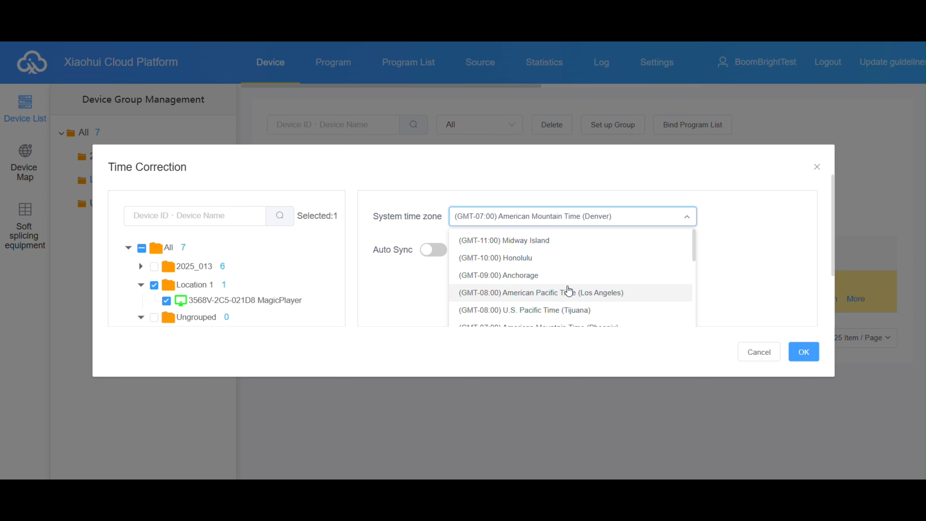
scroll(638, 270, "down", 2)
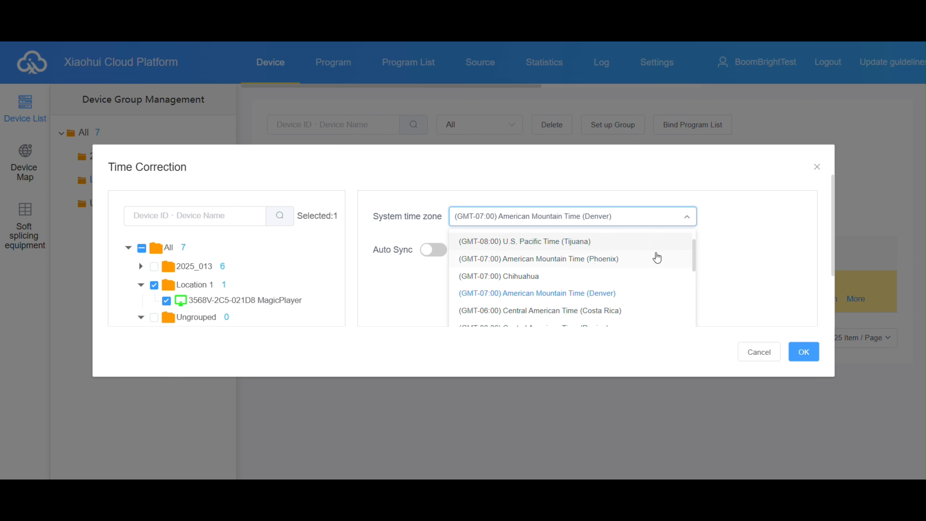
scroll(558, 273, "up", 2)
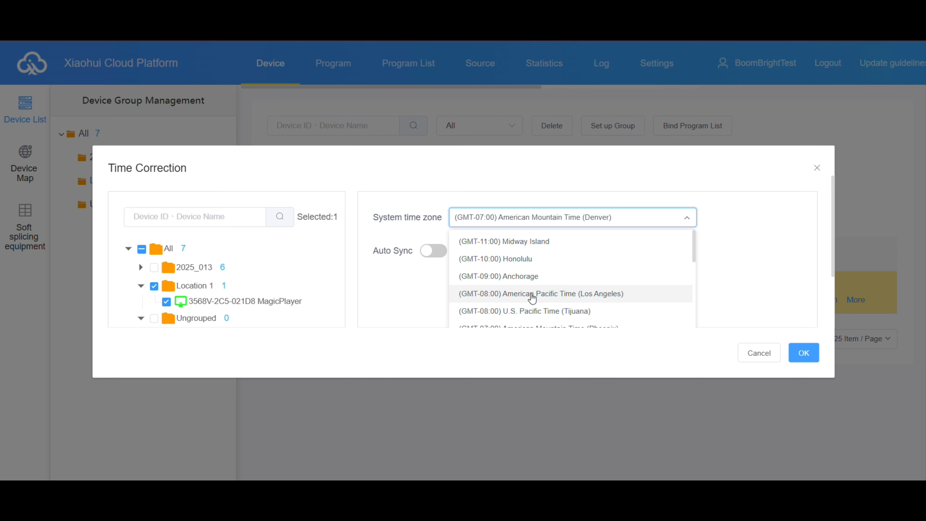
left_click(532, 298)
left_click(797, 355)
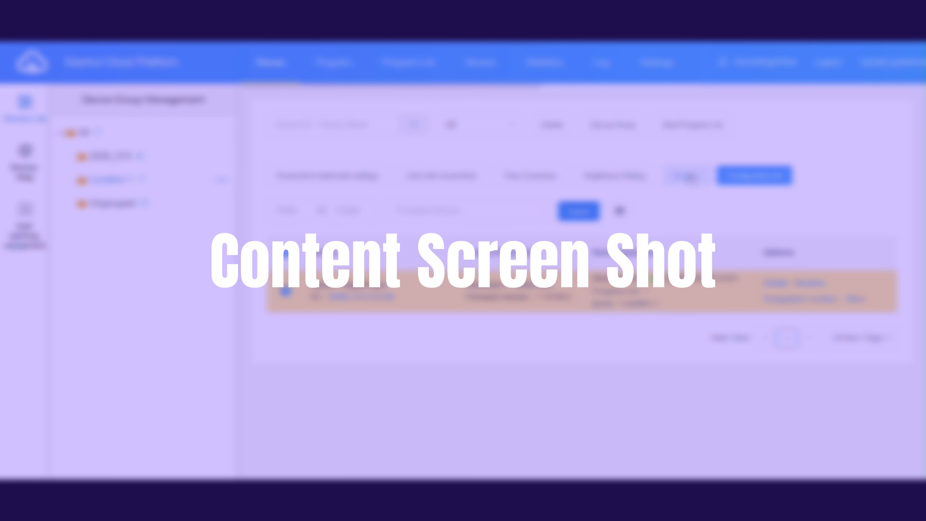
- Take a One-click screenshot of the MagicPlayer device and export all of its screenshots
left_click(697, 178)
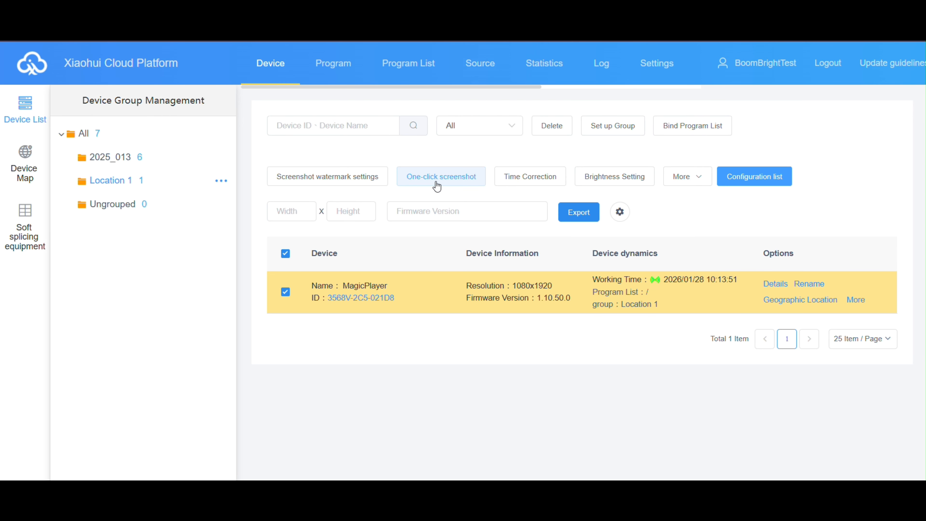
left_click(436, 187)
left_click(855, 300)
left_click(862, 326)
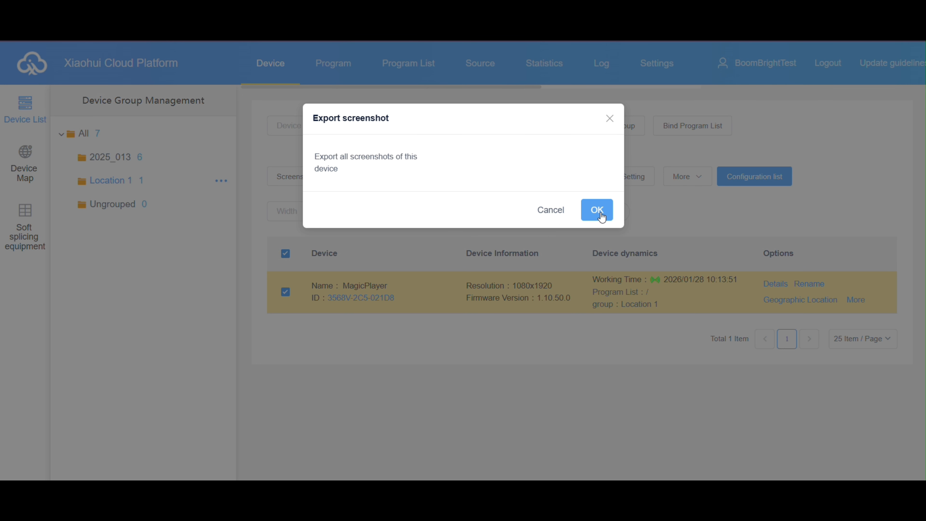
left_click(596, 211)
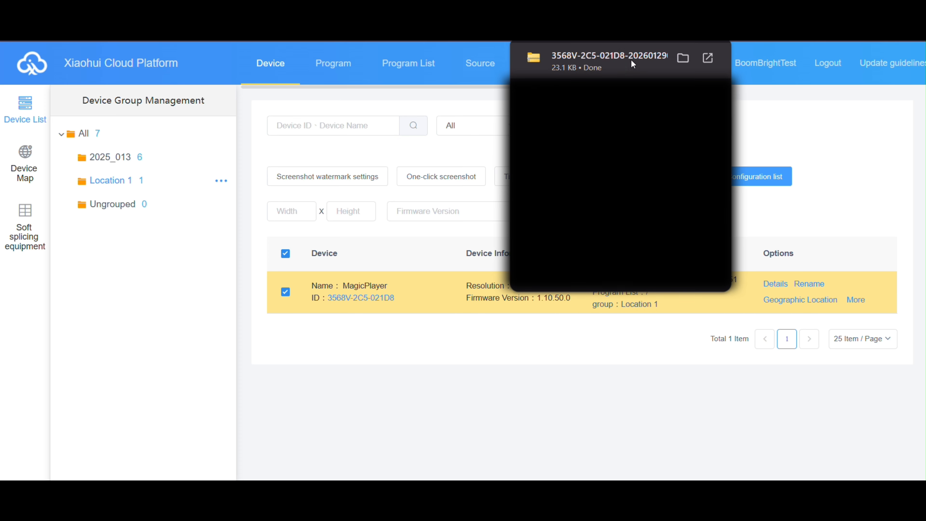
- Open the downloaded screenshot archive and view the JPG screenshot inside it
left_click(633, 64)
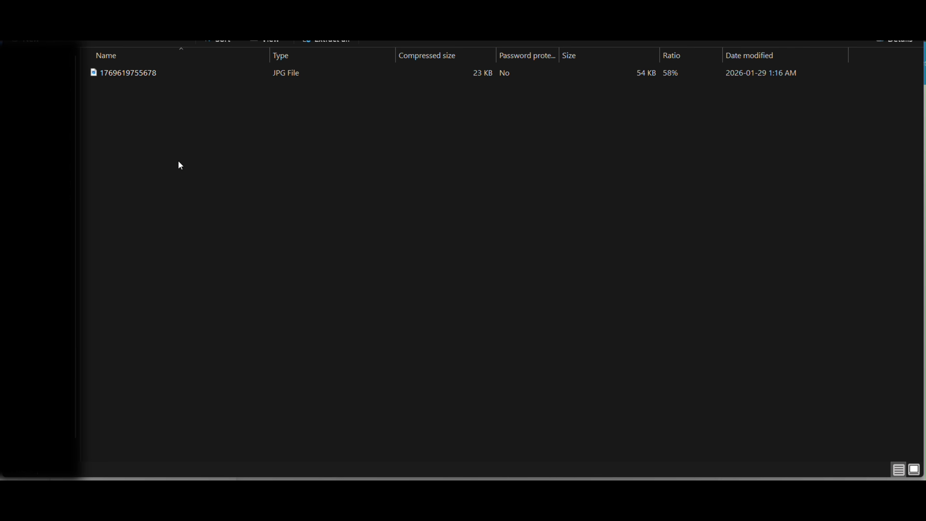
left_click(137, 72)
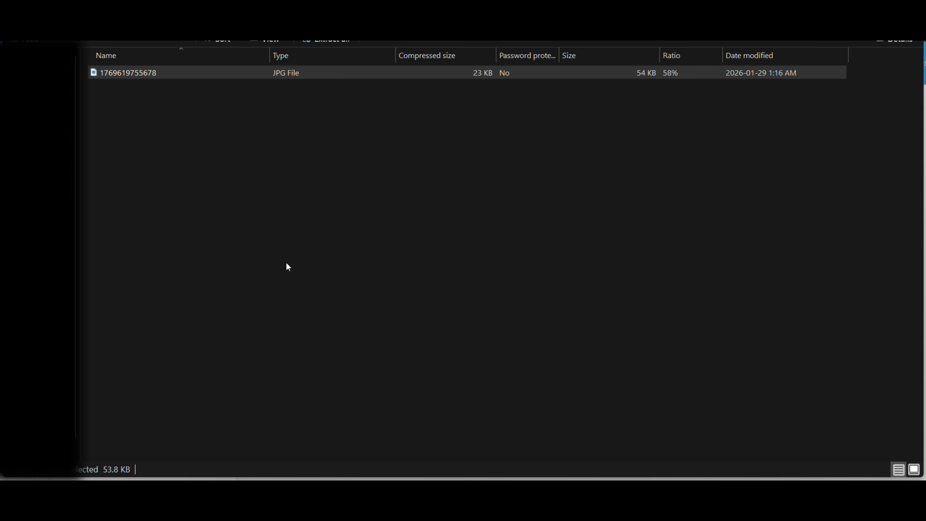
key("Return")
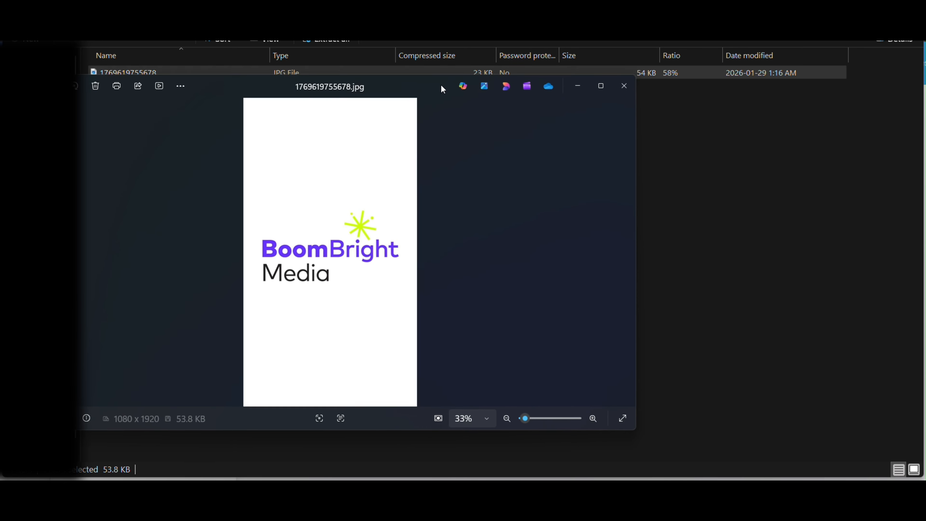